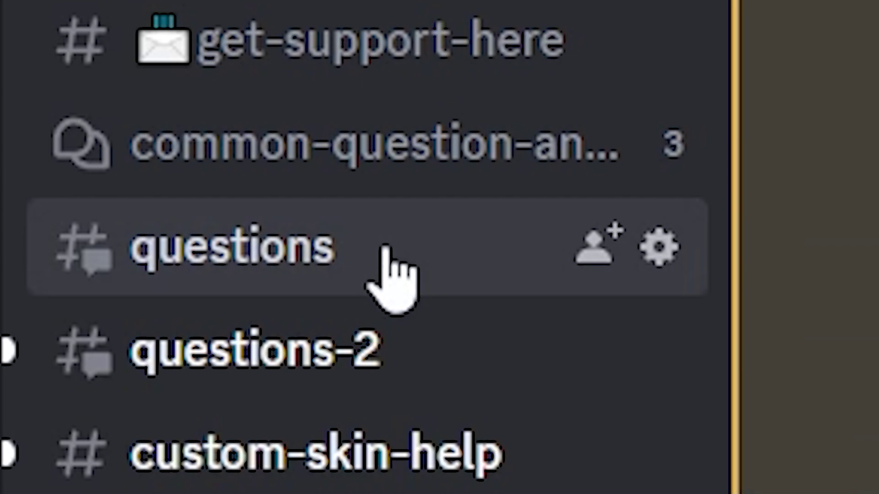
- Open the #questions help channel and show its list of active threads
left_click(391, 275)
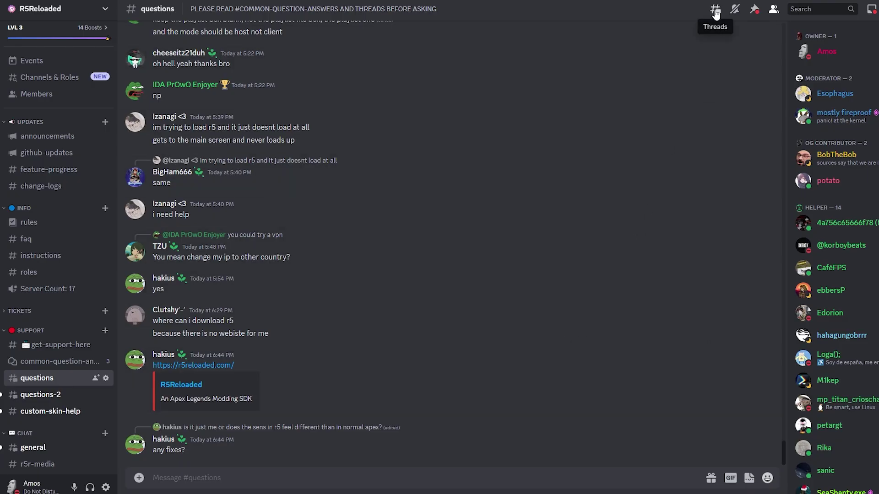
left_click(715, 9)
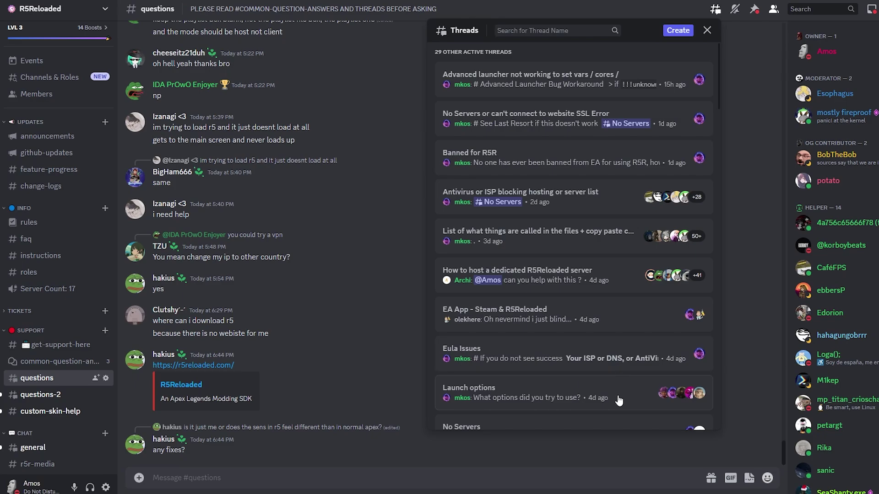
scroll(618, 400, "down", 1)
scroll(618, 400, "down", 2)
scroll(619, 401, "down", 1)
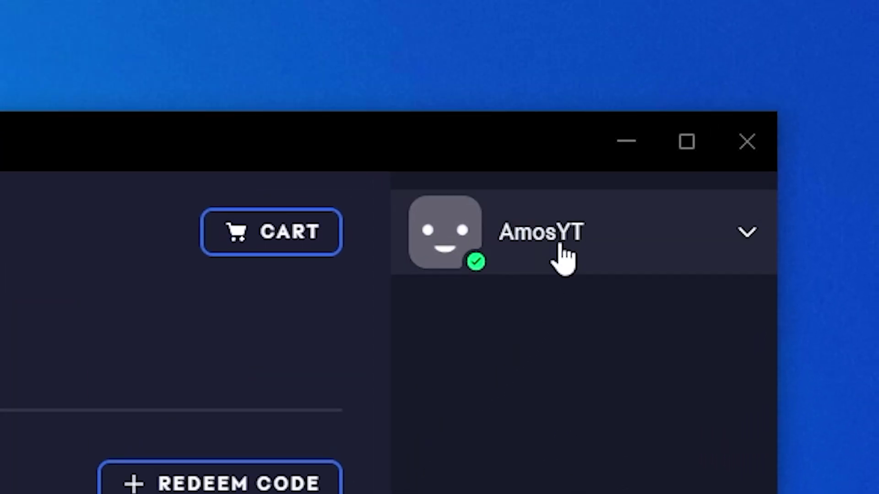
left_click(561, 248)
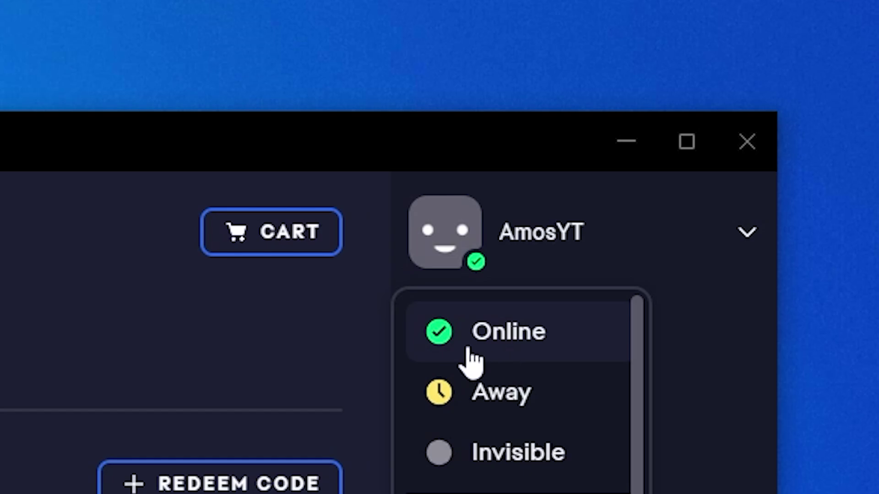
left_click(472, 362)
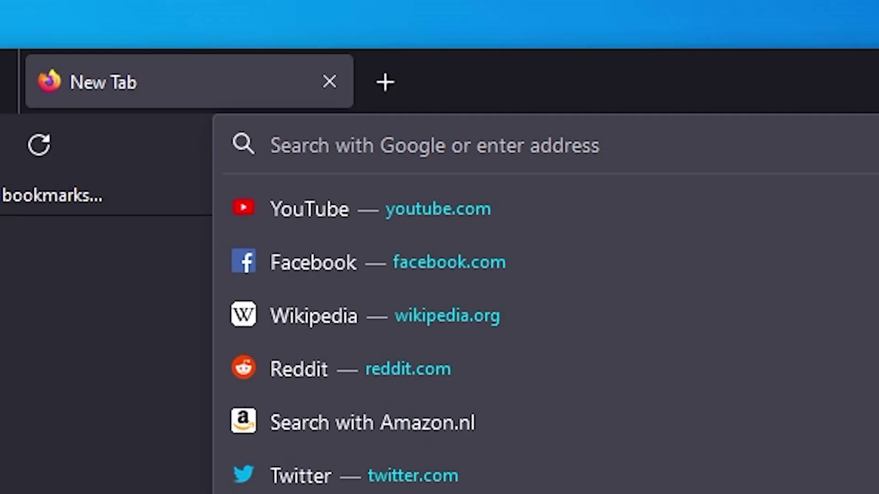
type("r5reloade")
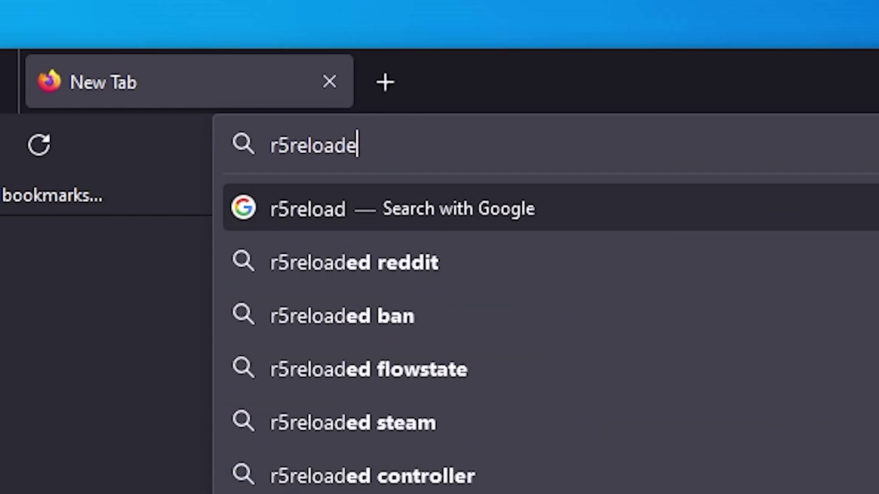
type("d.com")
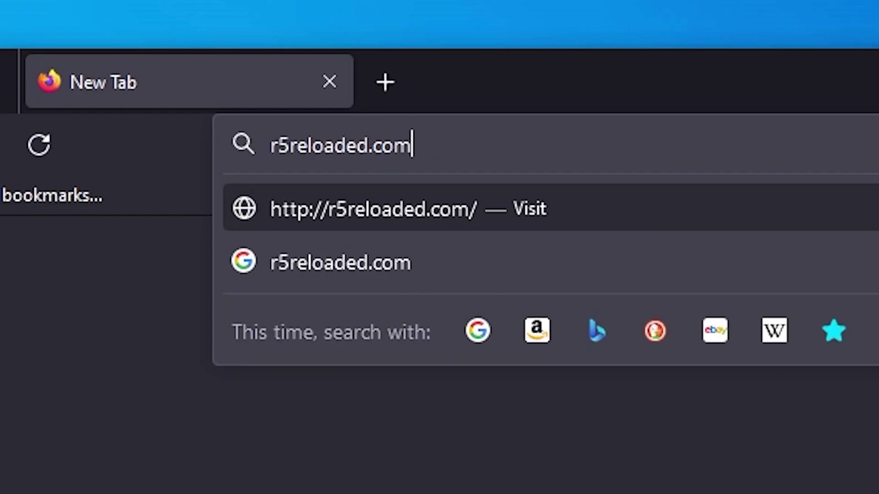
- Load r5reloaded.com in the new Firefox tab
key("Return")
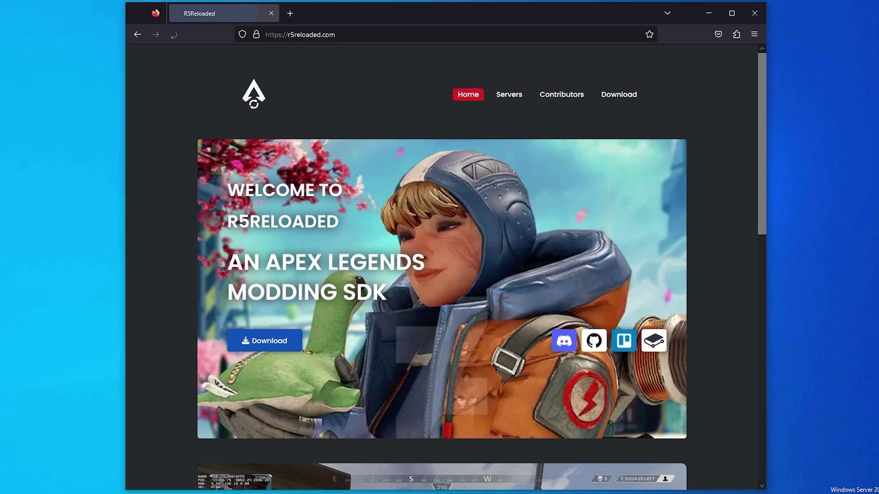
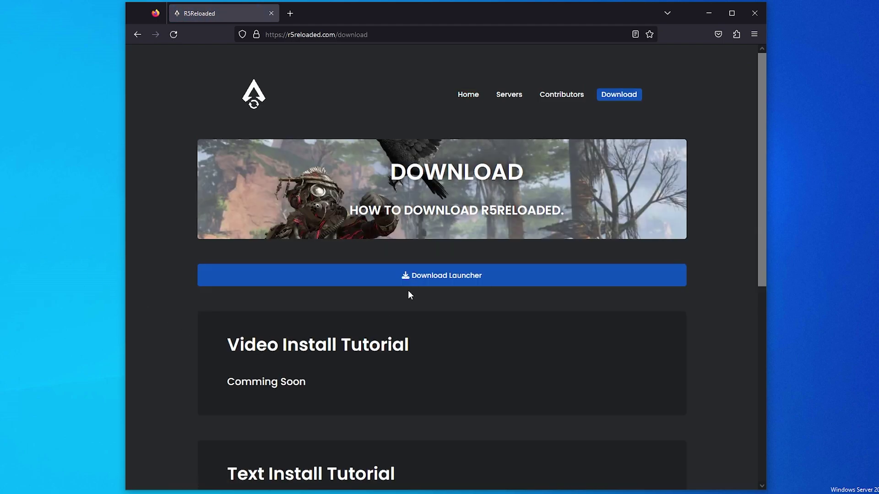
- Download R5Reloaded_Installer.exe in Firefox and run it past the Windows SmartScreen warning
left_click(419, 284)
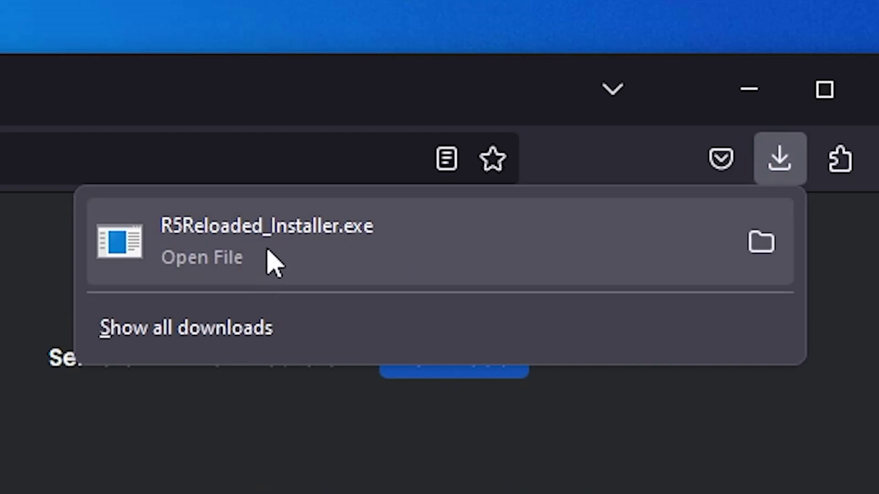
left_click(273, 261)
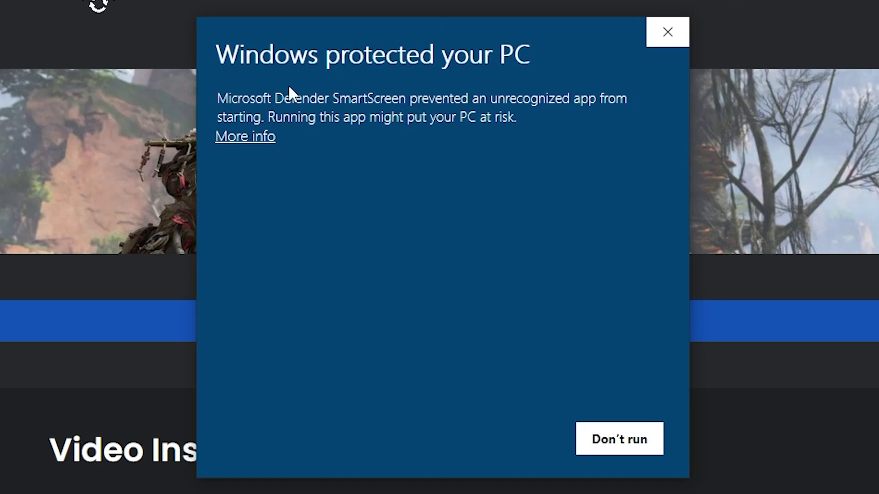
left_click(233, 138)
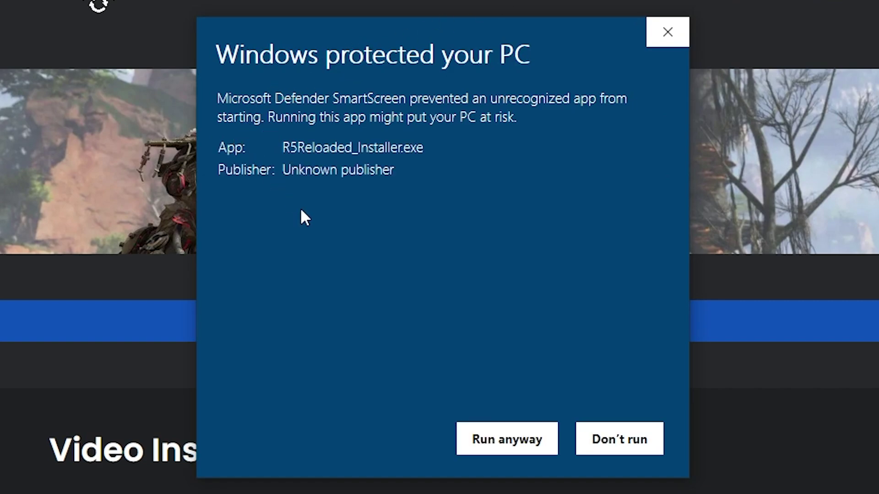
left_click(506, 441)
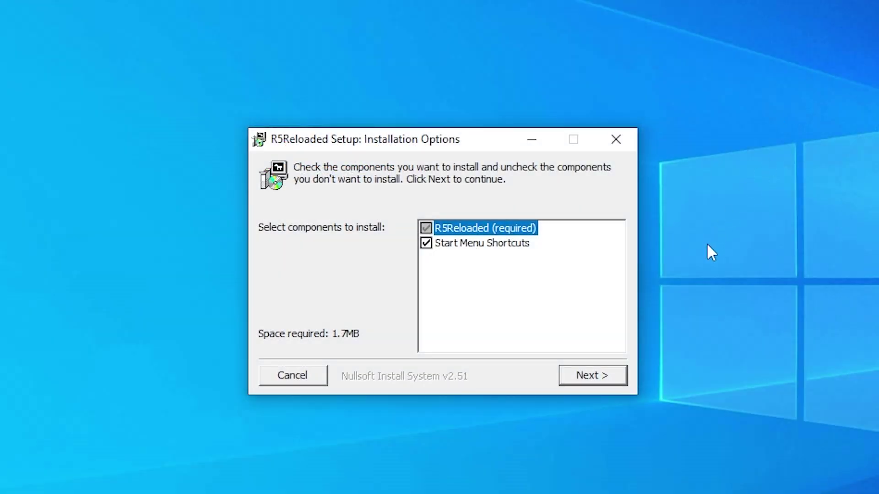
- Keep the default components and advance to the Installation Folder page
left_click(603, 383)
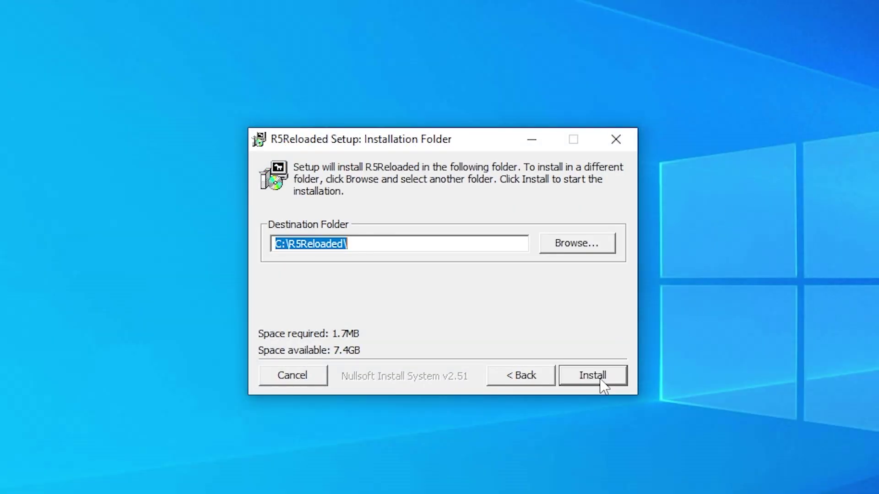
left_click_drag(378, 245, 273, 244)
left_click(362, 242)
- Set the install destination to the Games folder on the Server (I:) drive
left_click(575, 255)
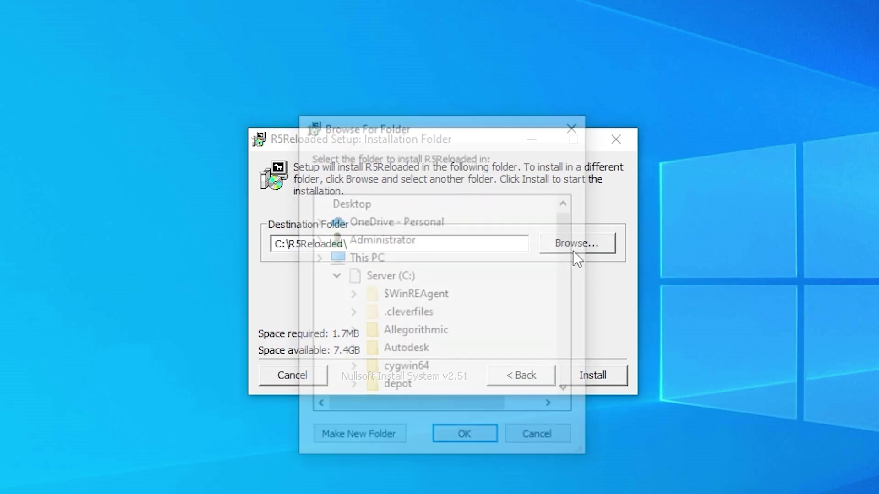
left_click(336, 385)
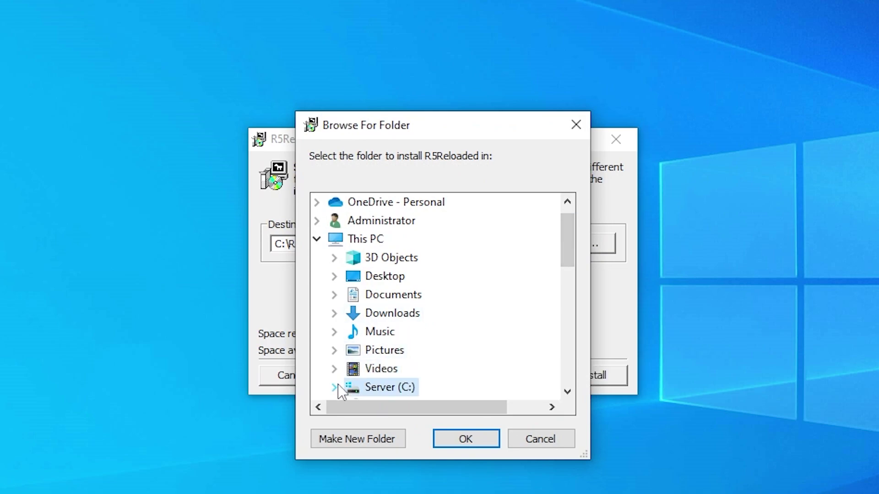
scroll(338, 384, "down", 1)
double_click(389, 388)
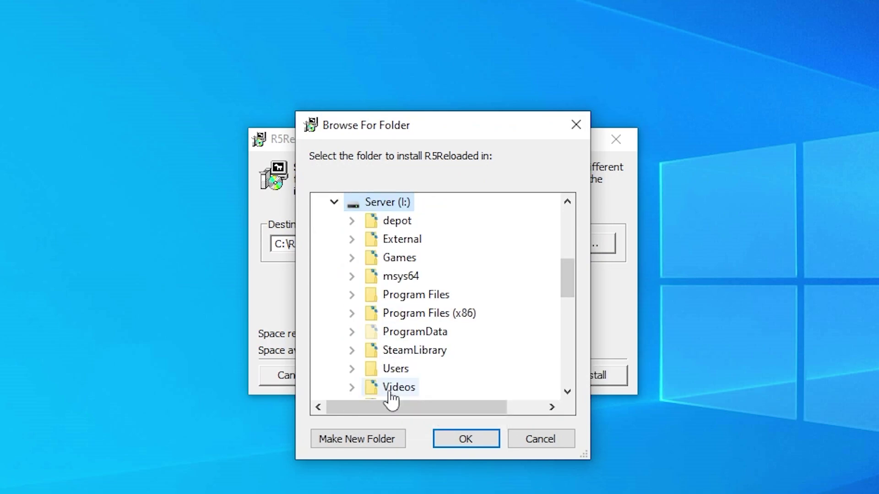
double_click(394, 258)
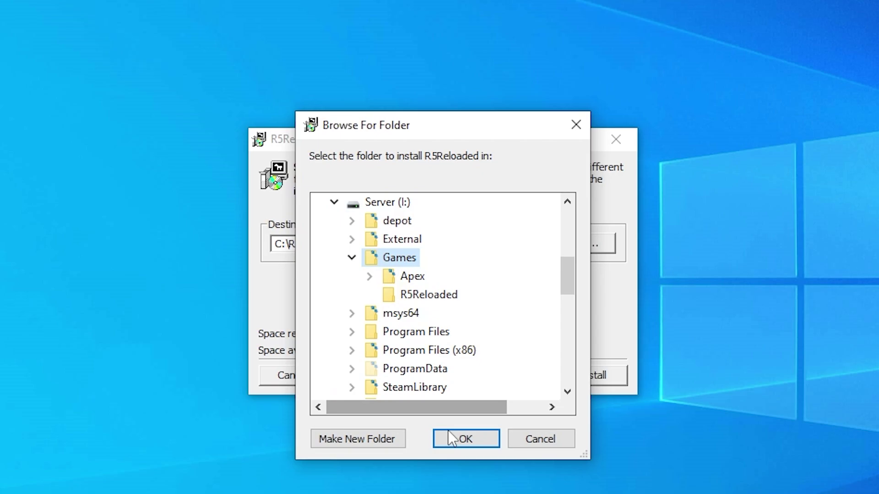
left_click(453, 443)
- Install the launcher into I:\Games\R5Reloaded and let it start
left_click_drag(374, 244, 275, 244)
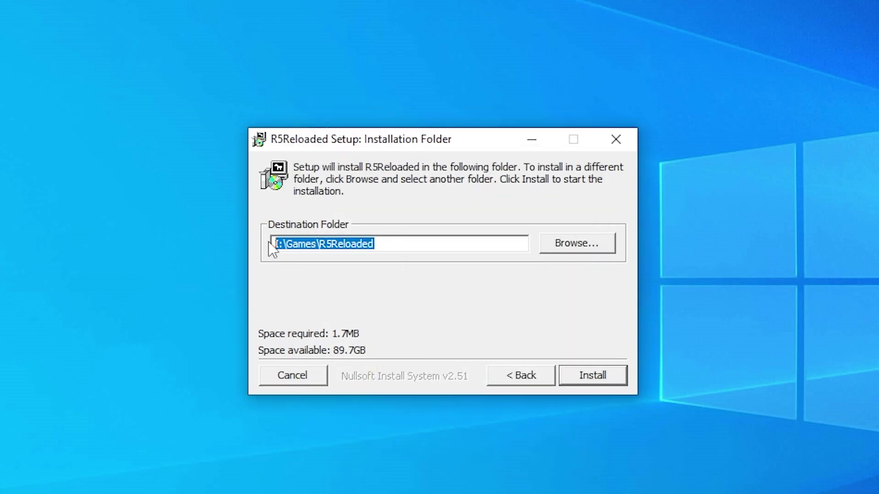
left_click(286, 244)
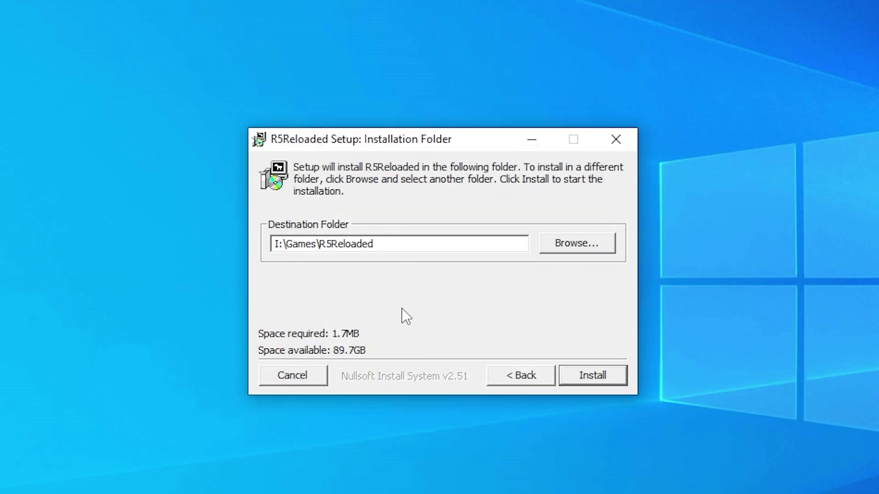
left_click(583, 385)
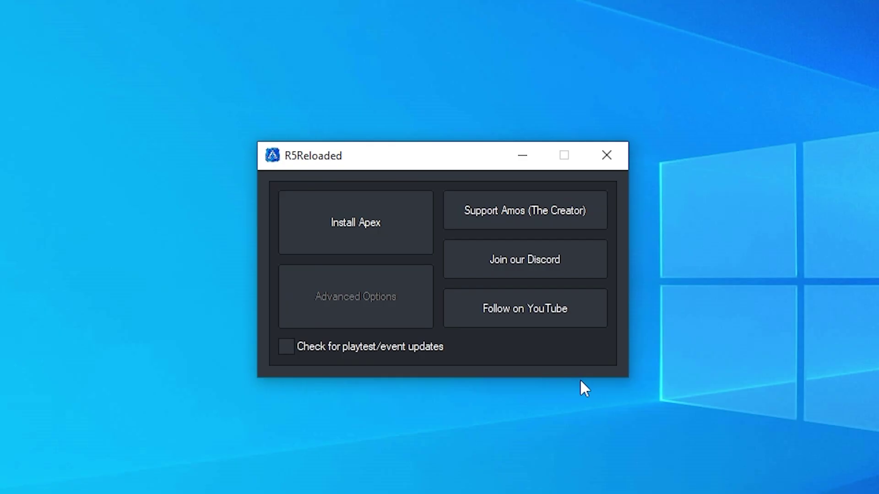
- Install the Apex game files, then join the Aim Trainer playlist from Quick Play
left_click(413, 242)
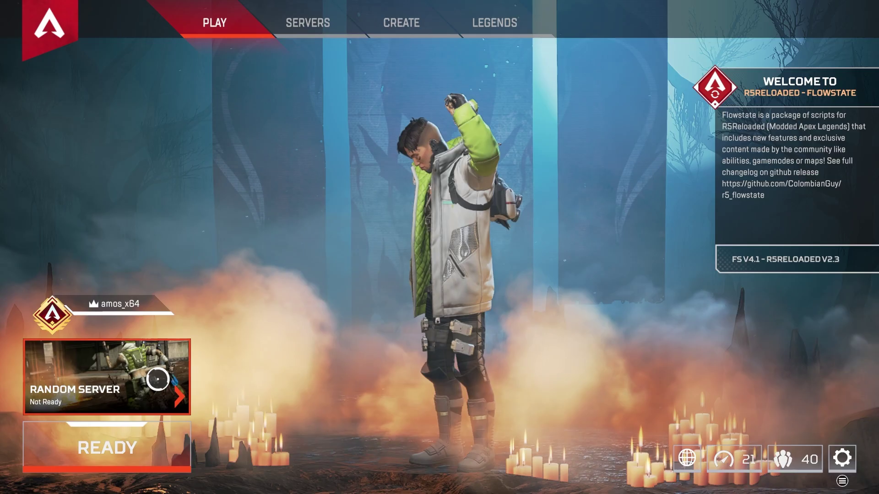
left_click(124, 378)
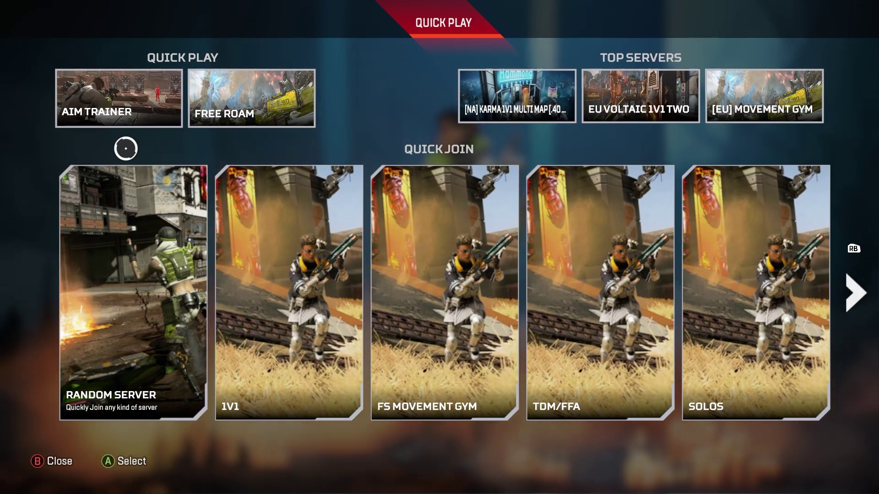
left_click(126, 115)
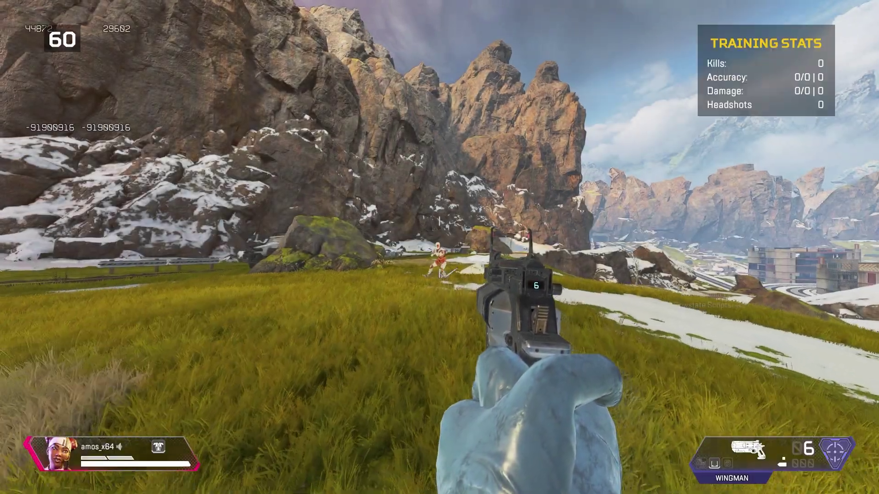
- Shoot the strafing dummies for two kills with one reload, then leave for Quick Play
right_click(439, 248)
left_click(439, 247)
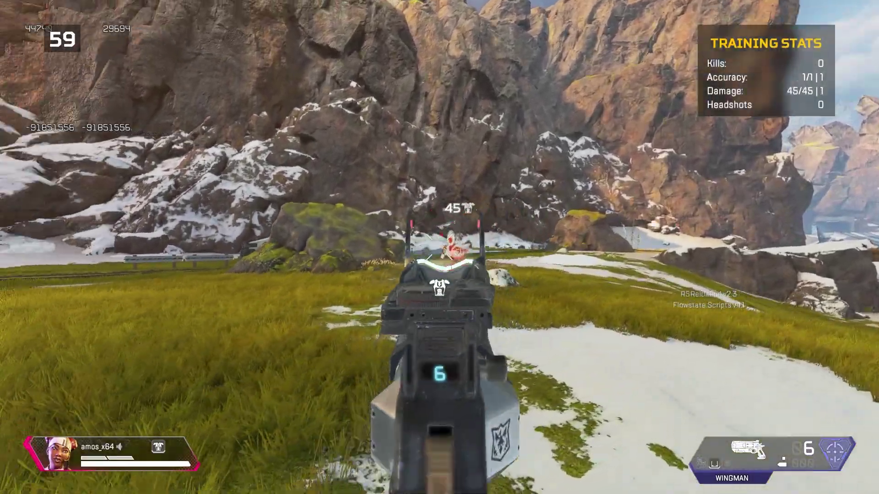
left_click(439, 248)
left_click(440, 247)
left_click(439, 247)
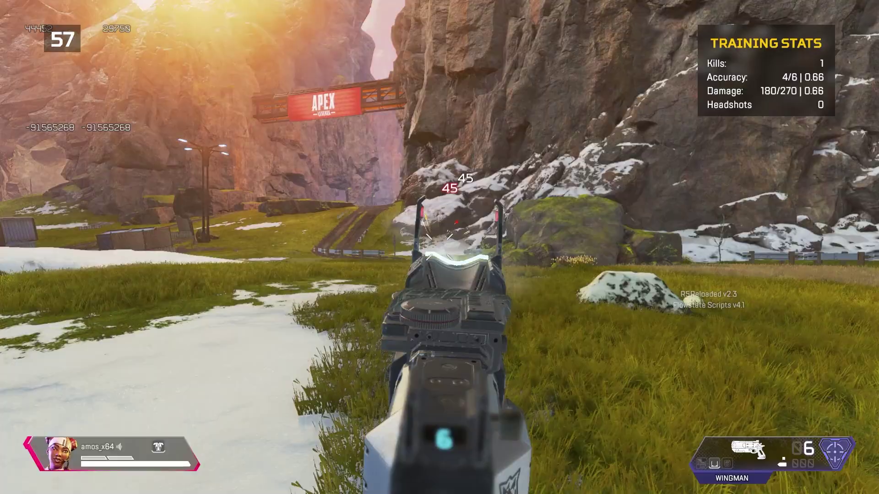
key("r")
left_click(440, 248)
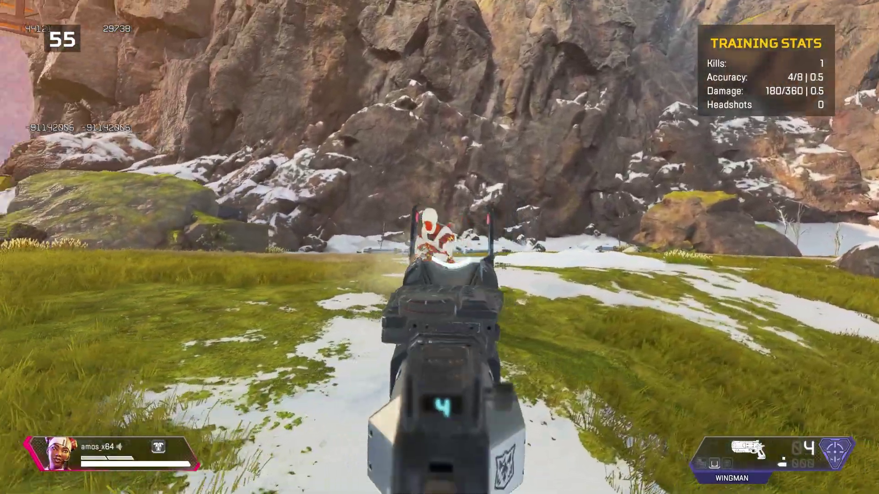
left_click(439, 247)
left_click(439, 247)
left_click(439, 247)
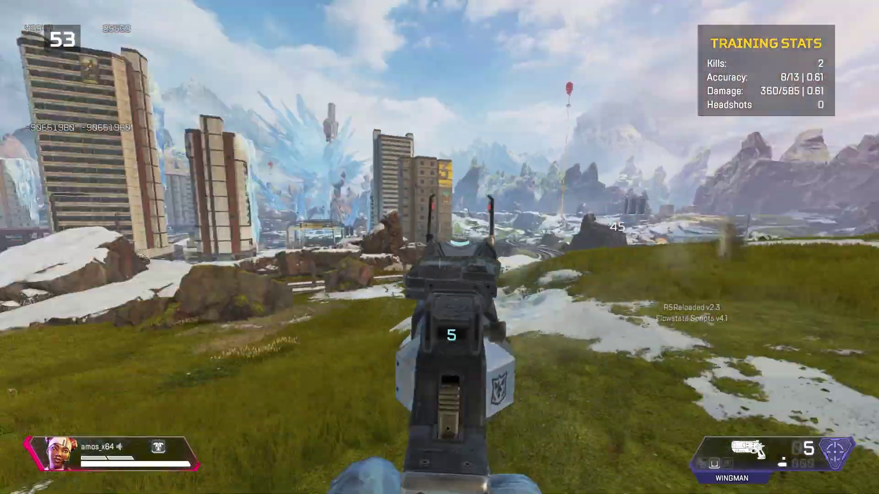
key("Escape")
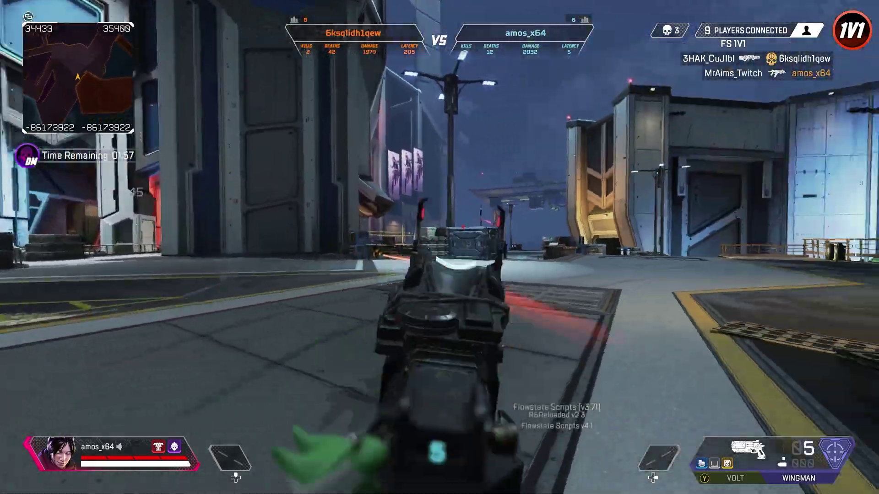
- Switch to the R-99 and shoot the 1v1 opponent until eliminated
key("1")
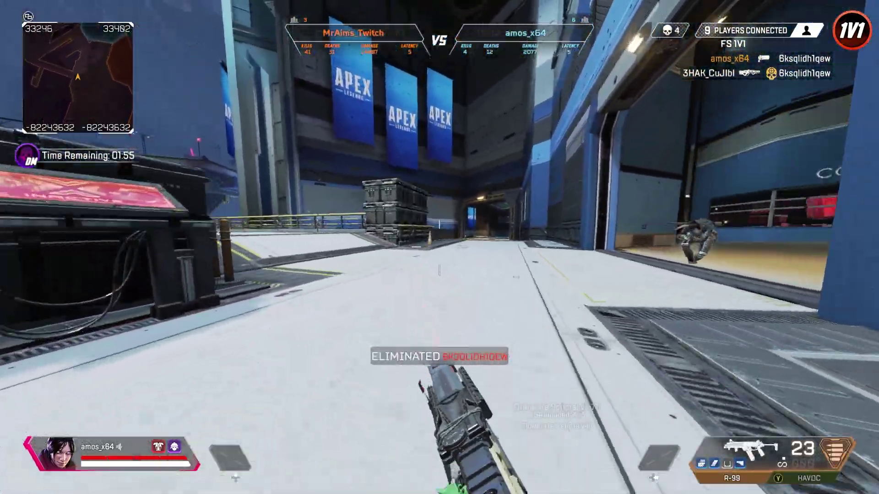
left_click(439, 247)
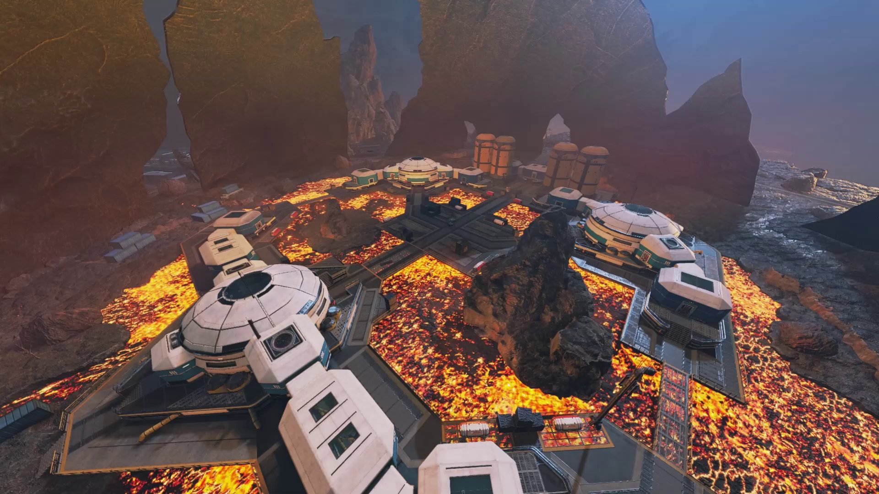